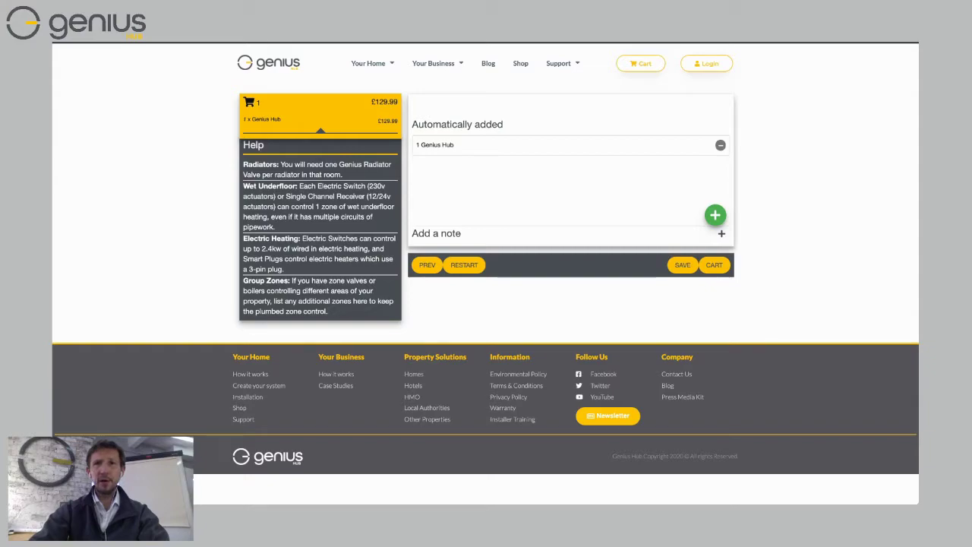
- Add an Electric Heating zone with a Room Thermostat and Electric Switch (£249.97)
{"action": "left_click", "coordinate": [715, 215]}
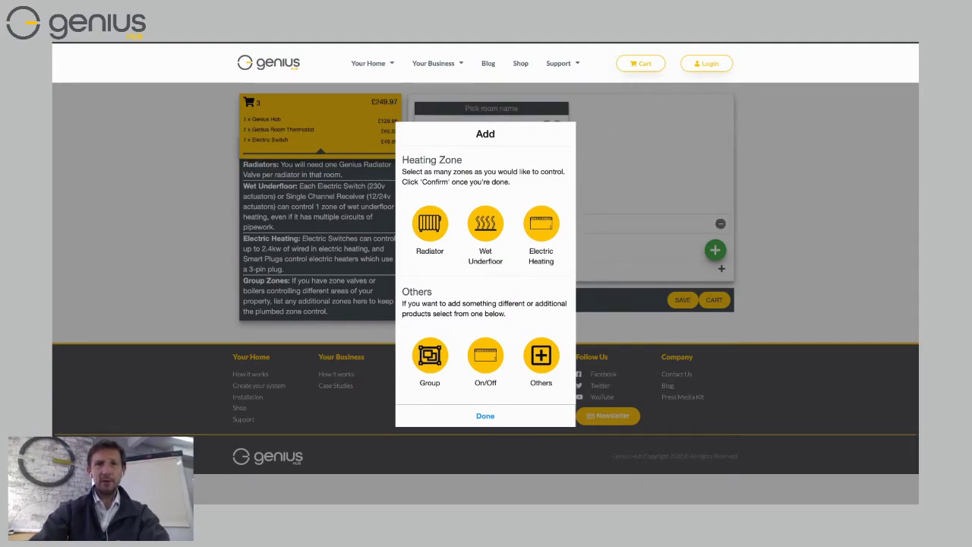
- Close the Add dialog and name the first zone 'Kitchen'
{"action": "key", "text": "Escape"}
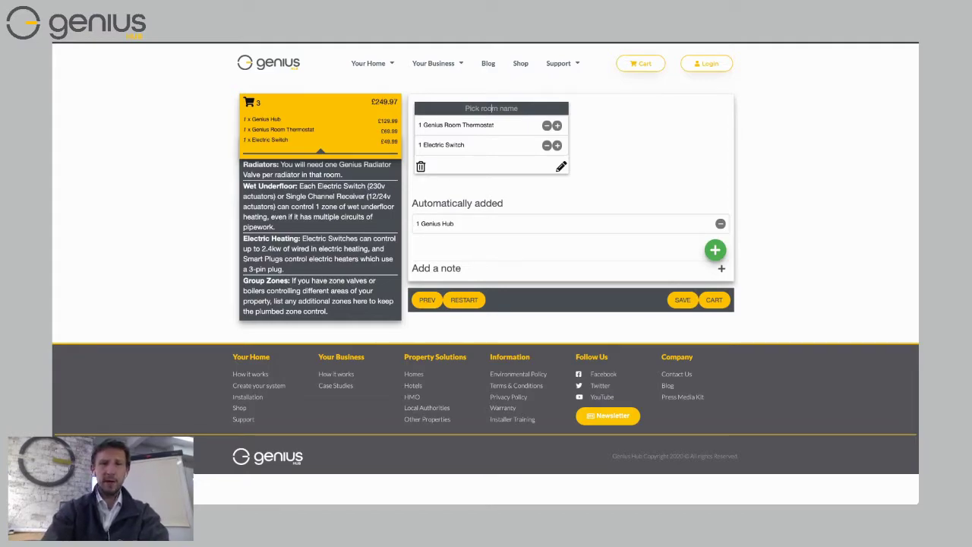
{"action": "type", "text": "Kitchen"}
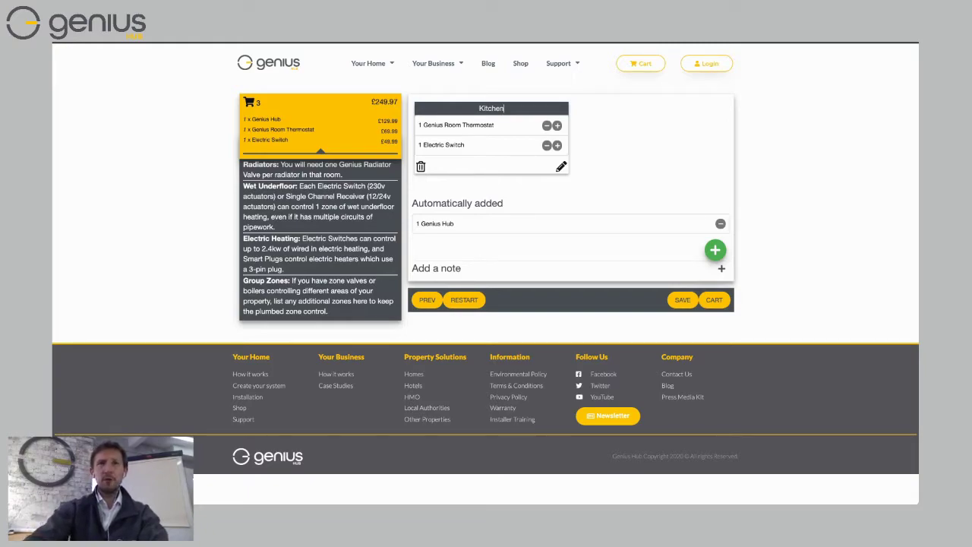
{"action": "key", "text": "Return"}
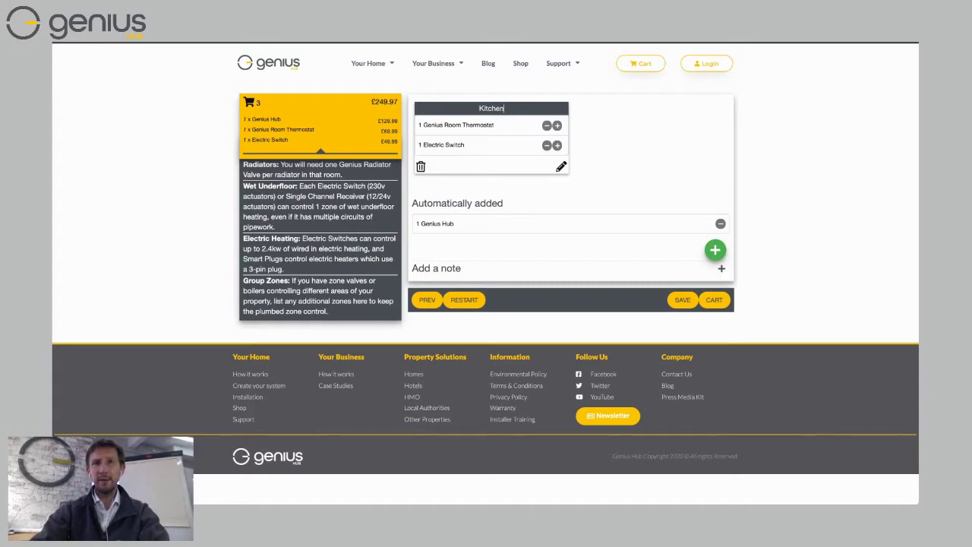
{"action": "key", "text": "Return"}
- Add a second Electric Heating zone and name it 'Living Room'
{"action": "left_click", "coordinate": [714, 249]}
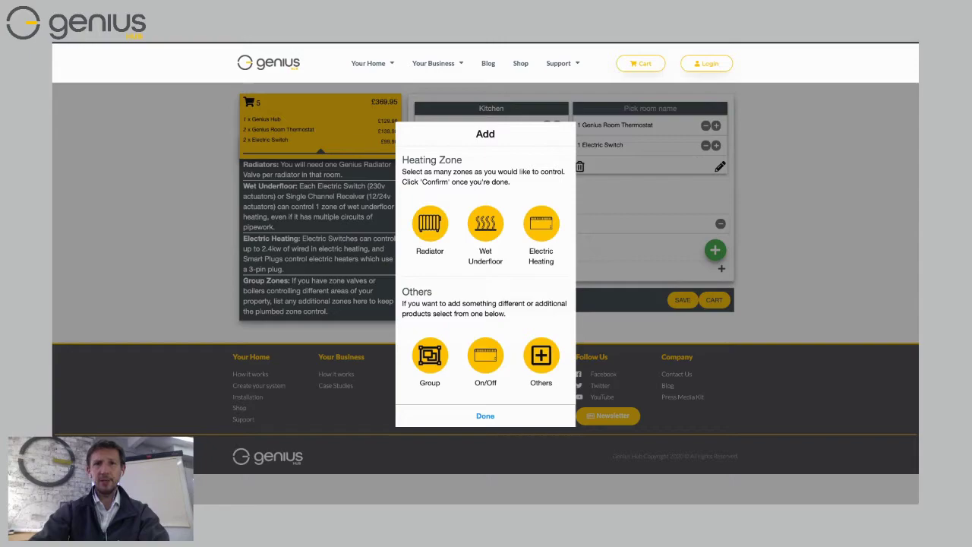
{"action": "key", "text": "Escape"}
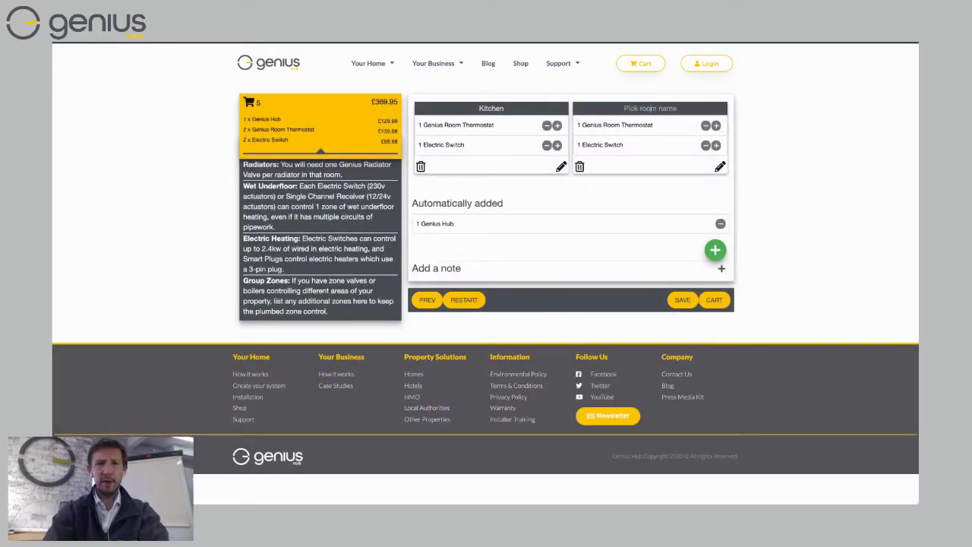
{"action": "left_click", "coordinate": [649, 108]}
{"action": "type", "text": "iving "}
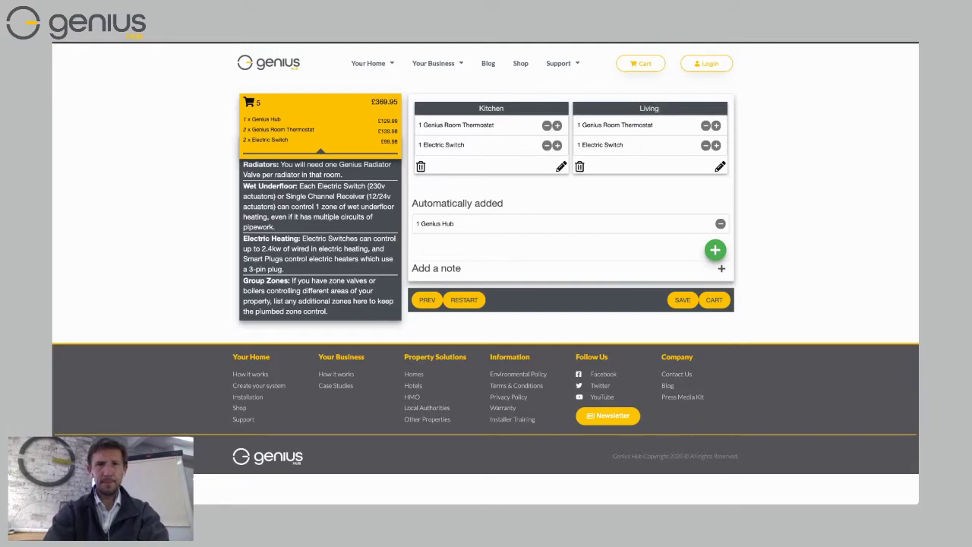
{"action": "type", "text": "Room"}
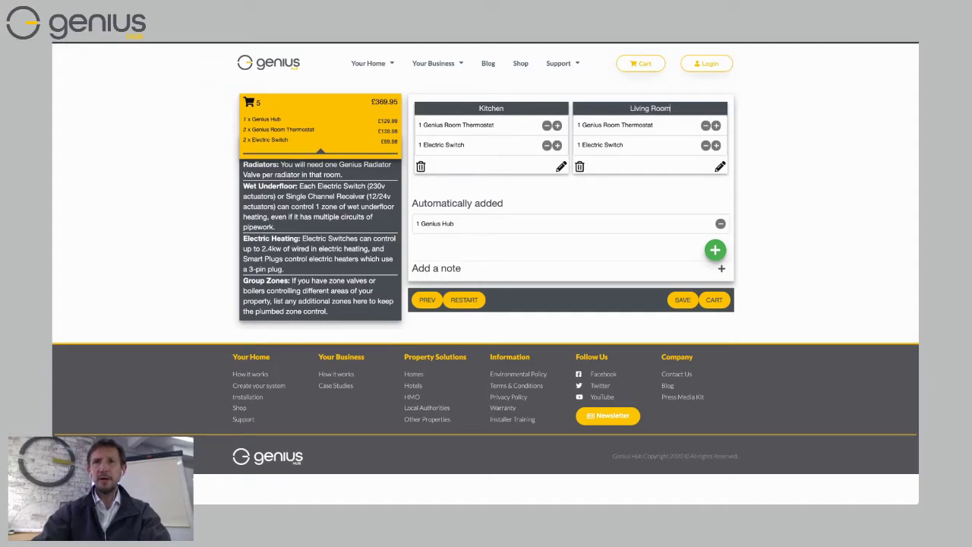
- Swap the Living Room's Room Thermostat for a Genius Room Sensor (£464.93)
{"action": "key", "text": "Return"}
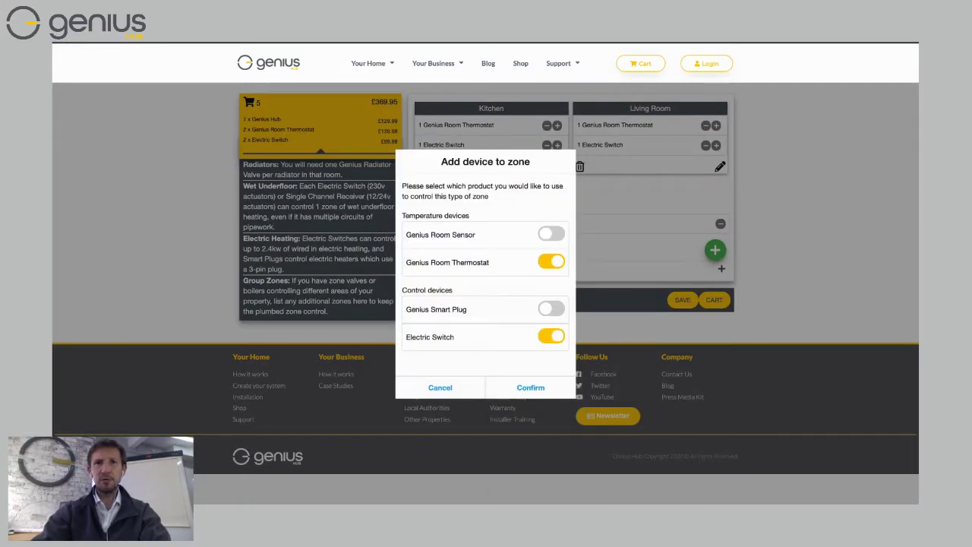
{"action": "left_click", "coordinate": [550, 233]}
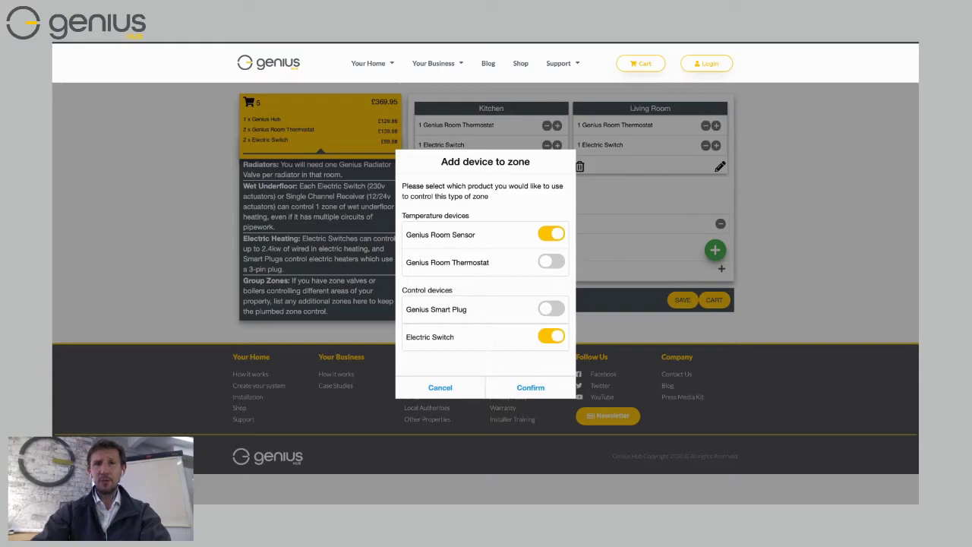
{"action": "key", "text": "Return"}
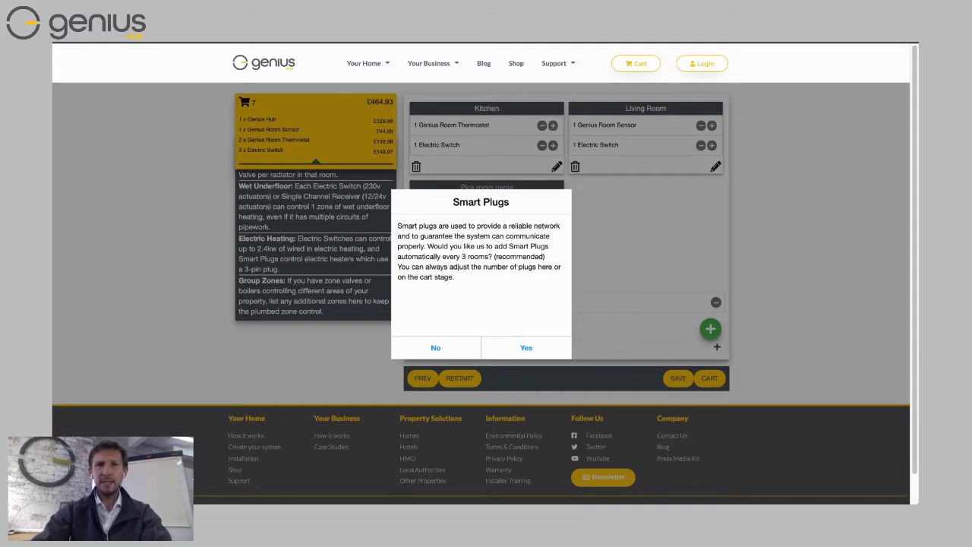
- Accept the automatic Genius Smart Plug and close the Add dialog (£504.92)
{"action": "key", "text": "Return"}
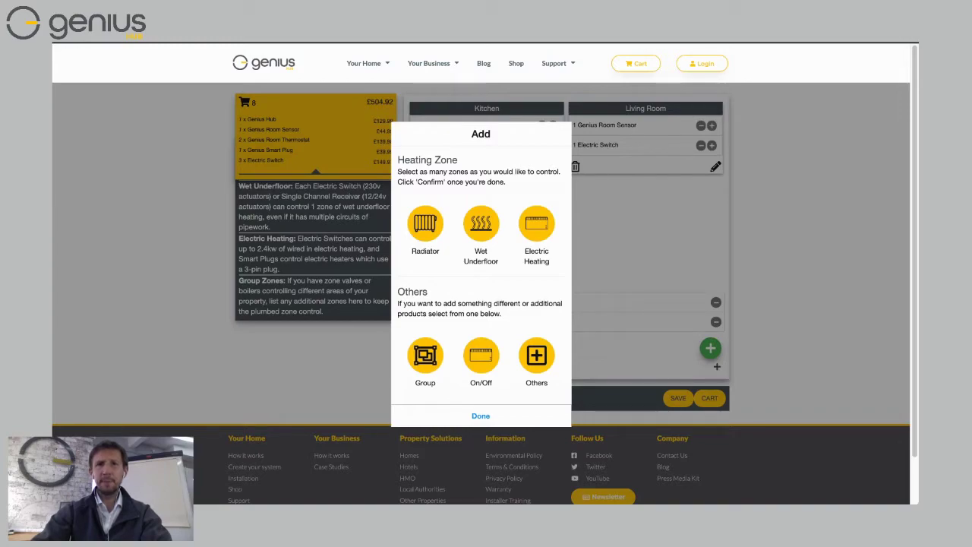
{"action": "key", "text": "Escape"}
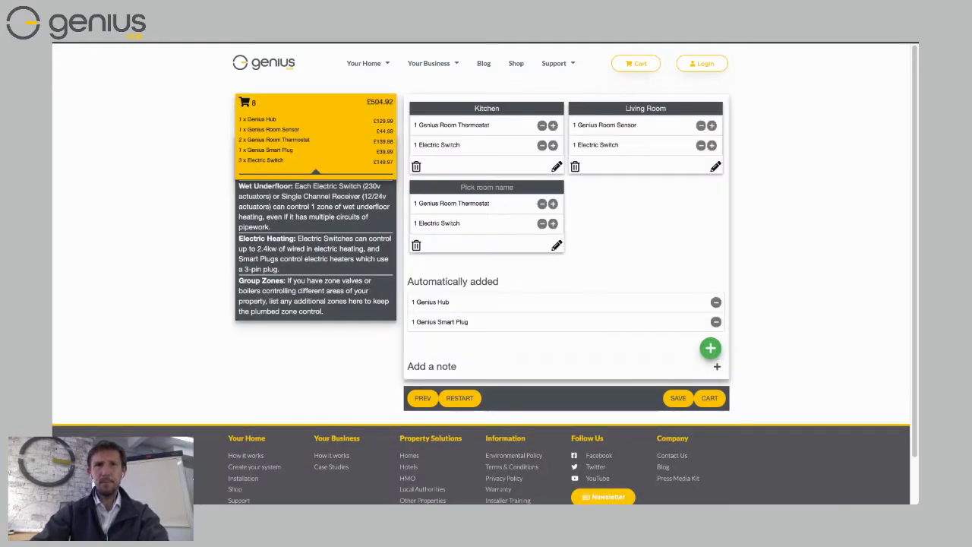
- Name the third zone 'Bedroom'
{"action": "type", "text": "B"}
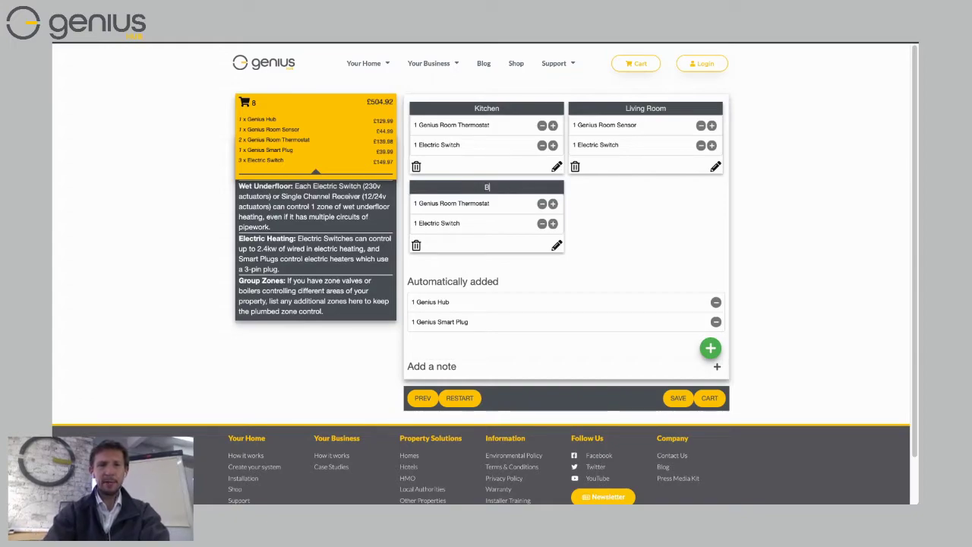
{"action": "type", "text": "edroo"}
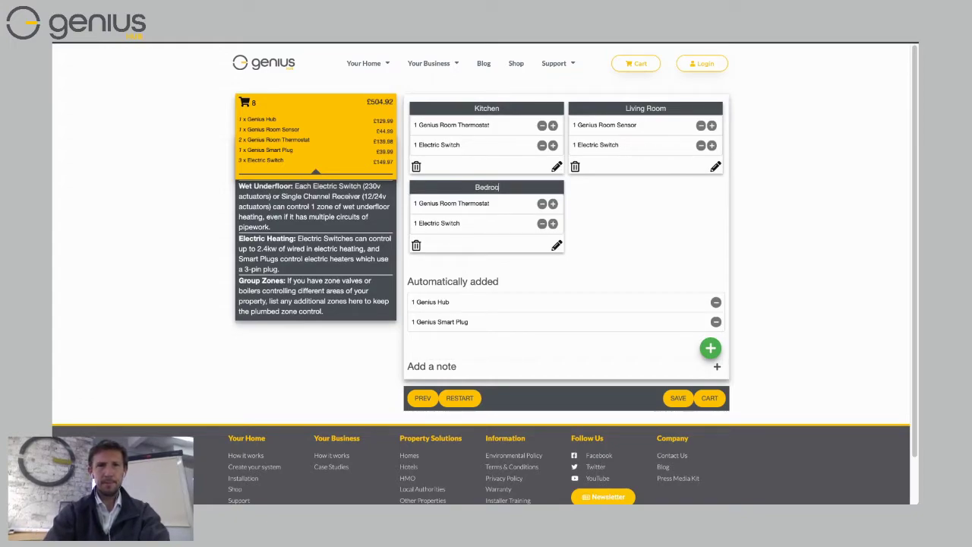
{"action": "type", "text": "m"}
{"action": "key", "text": "Return"}
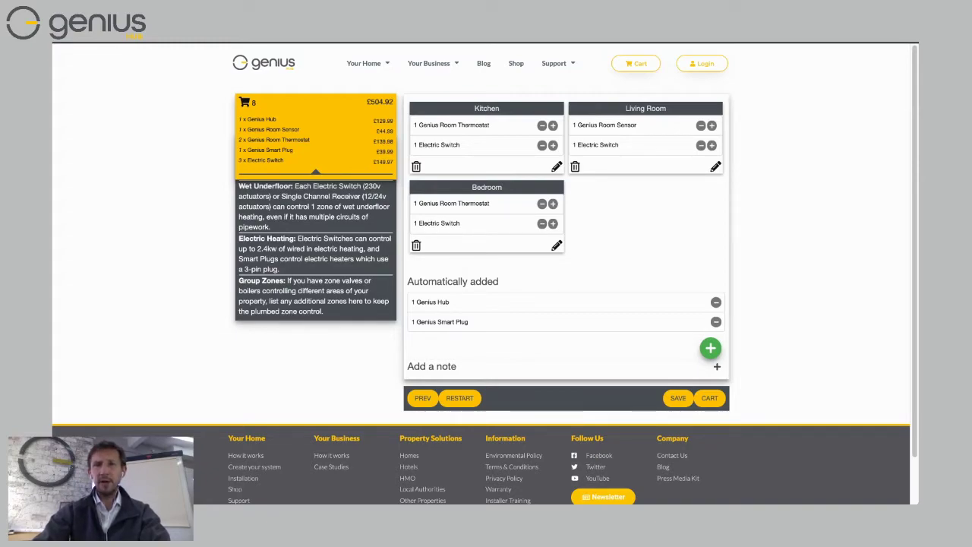
- Add an On/Off zone with an Electric Switch (nine items, £554.91)
{"action": "left_click", "coordinate": [710, 348]}
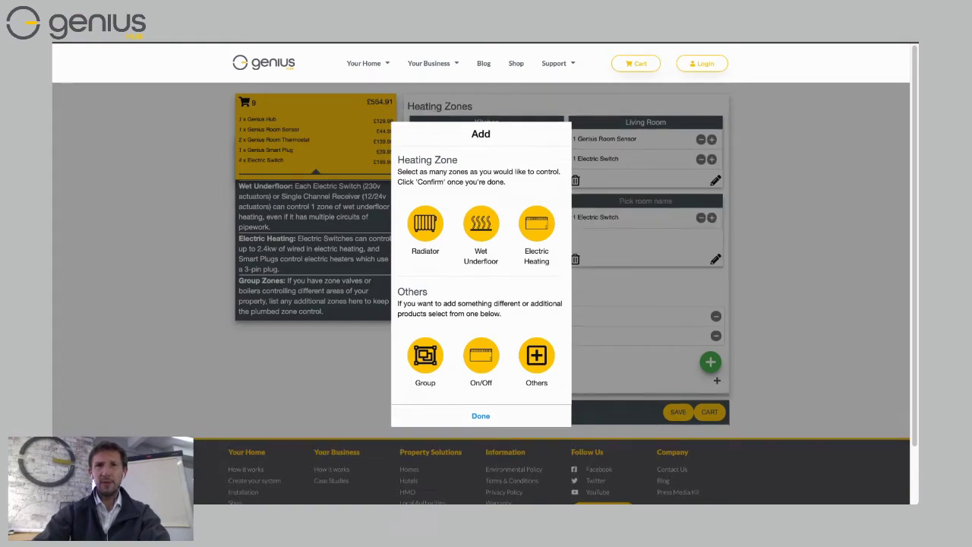
{"action": "key", "text": "Escape"}
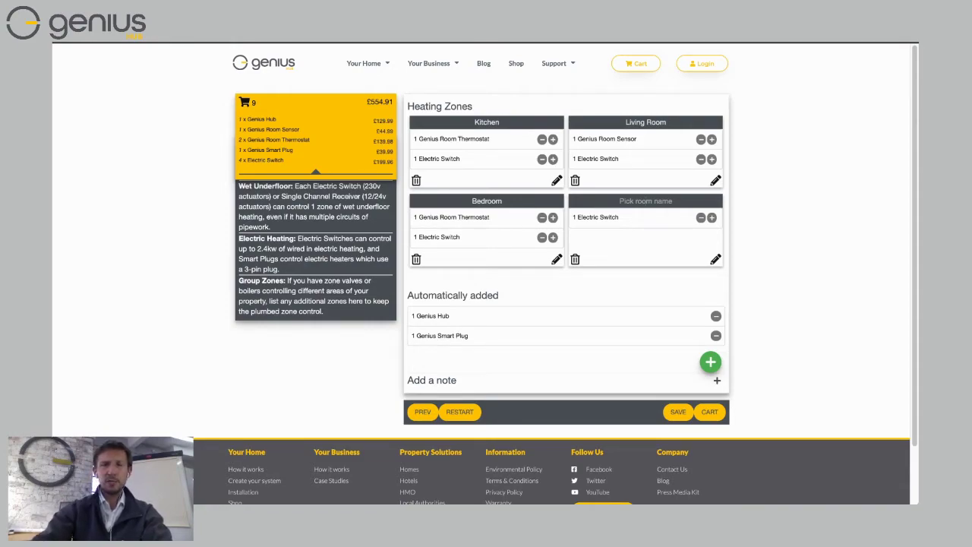
- Name the fourth zone 'Towel Rad', correcting a typo
{"action": "type", "text": "T"}
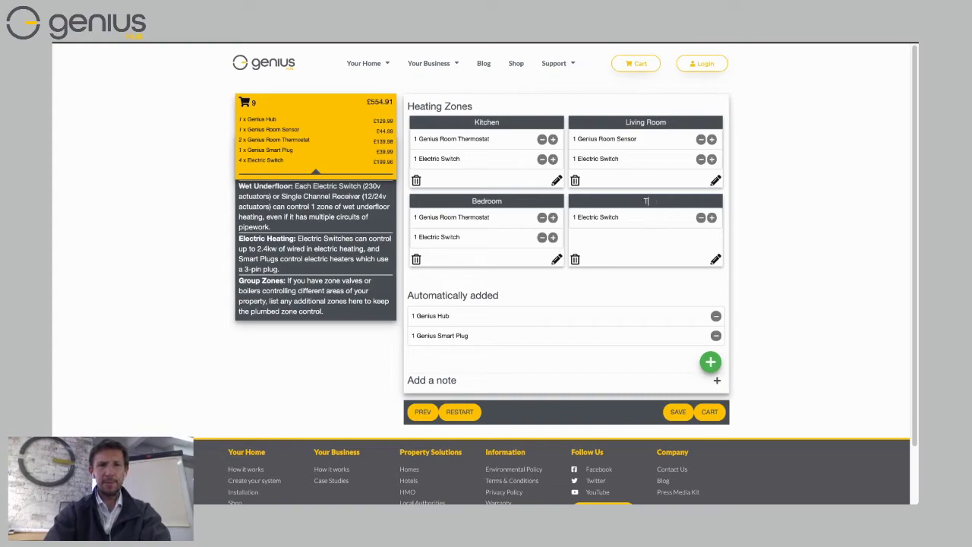
{"action": "type", "text": "a"}
{"action": "key", "text": "BackSpace"}
{"action": "type", "text": "owe"}
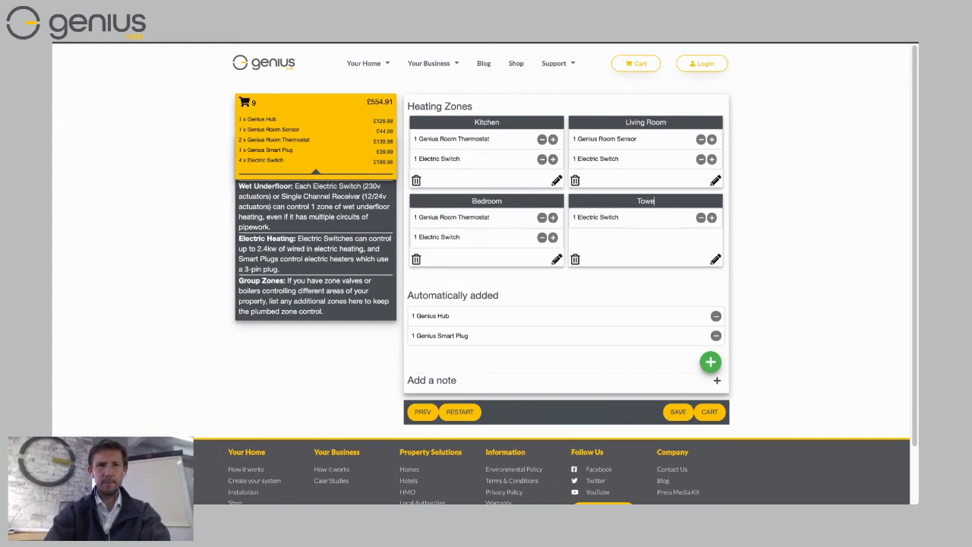
{"action": "type", "text": "l Rad"}
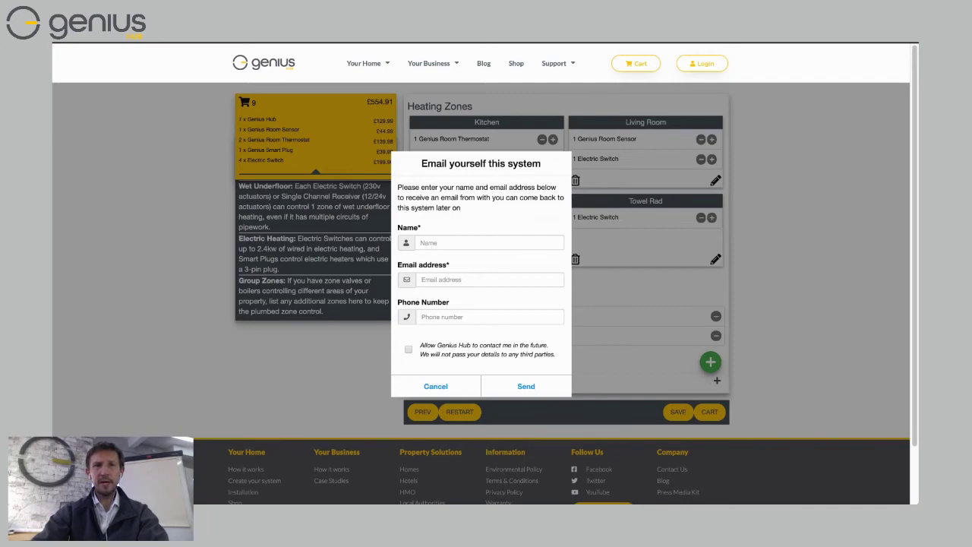
- Dismiss the email form and review the cart's product list and £564.91 total
{"action": "key", "text": "Escape"}
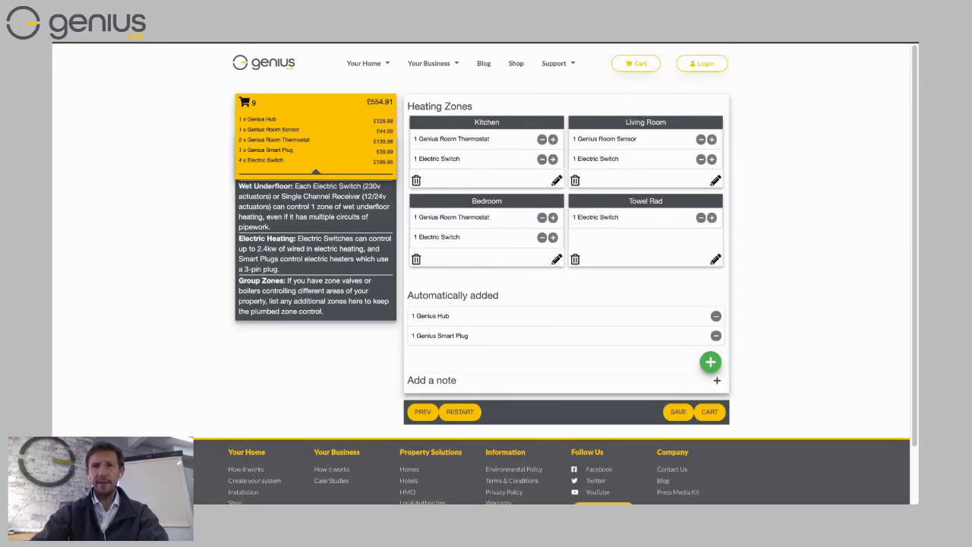
{"action": "left_click", "coordinate": [709, 411]}
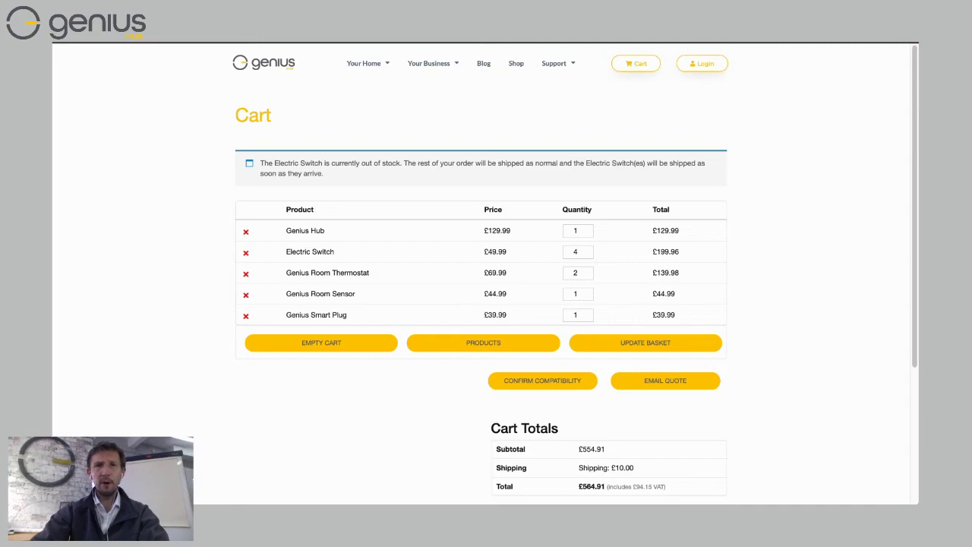
{"action": "scroll", "coordinate": [486, 289], "scroll_direction": "down", "scroll_amount": 1}
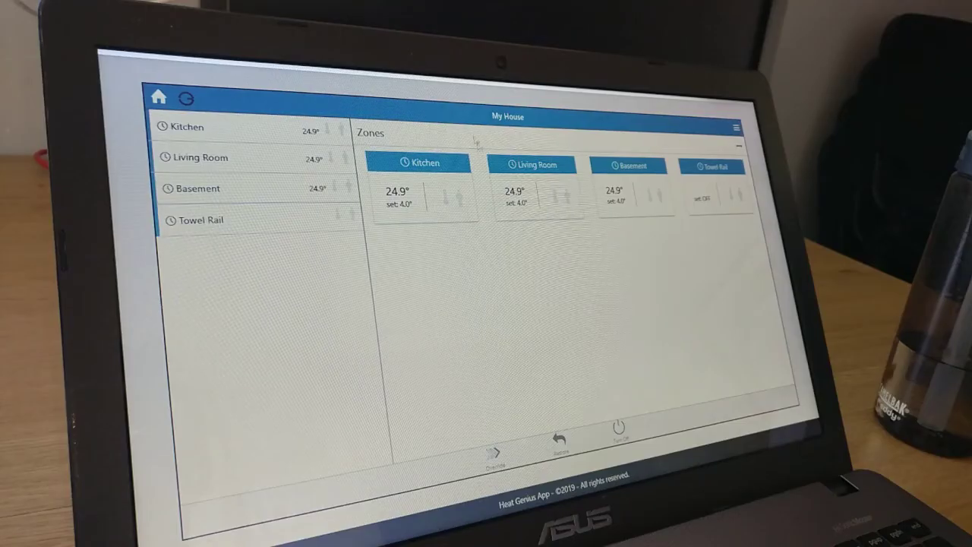
{"action": "left_click", "coordinate": [420, 164]}
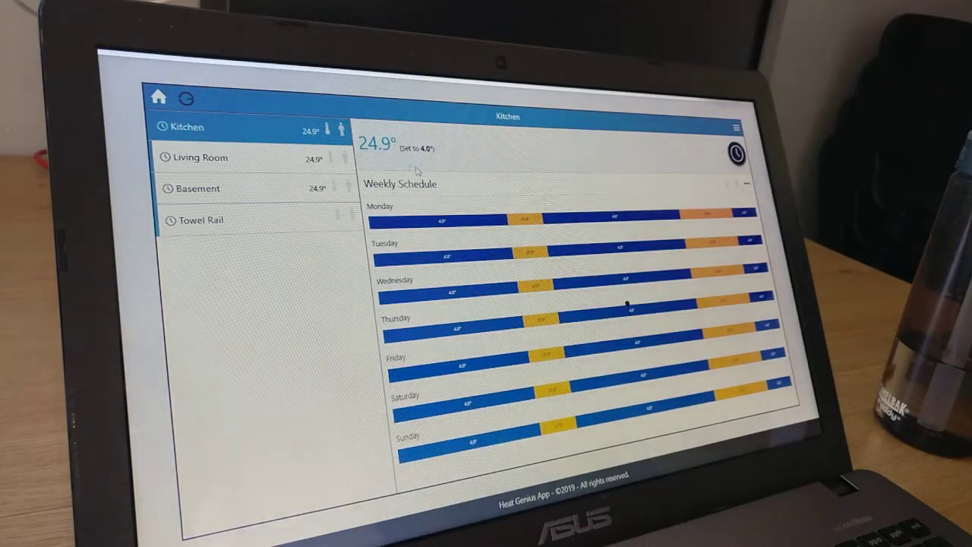
{"action": "left_click", "coordinate": [272, 160]}
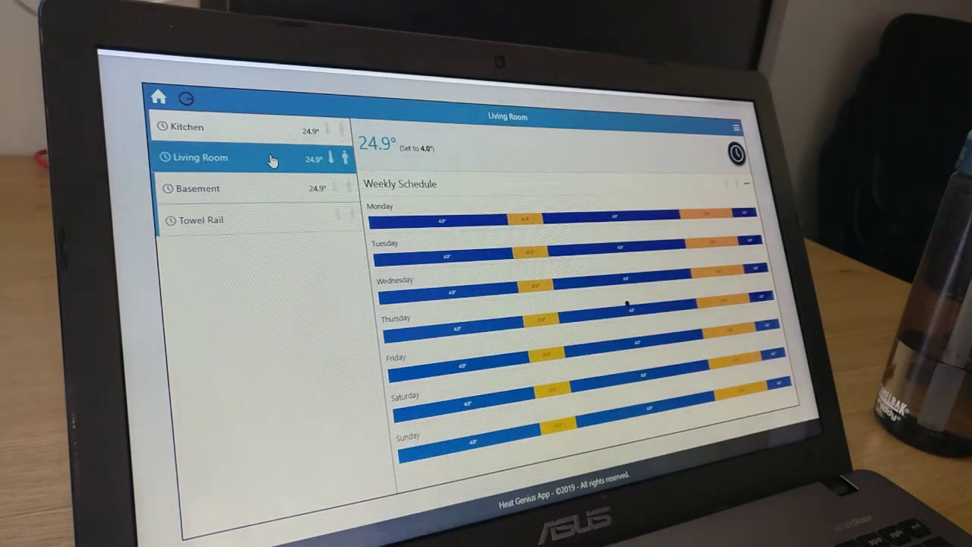
{"action": "left_click", "coordinate": [272, 196]}
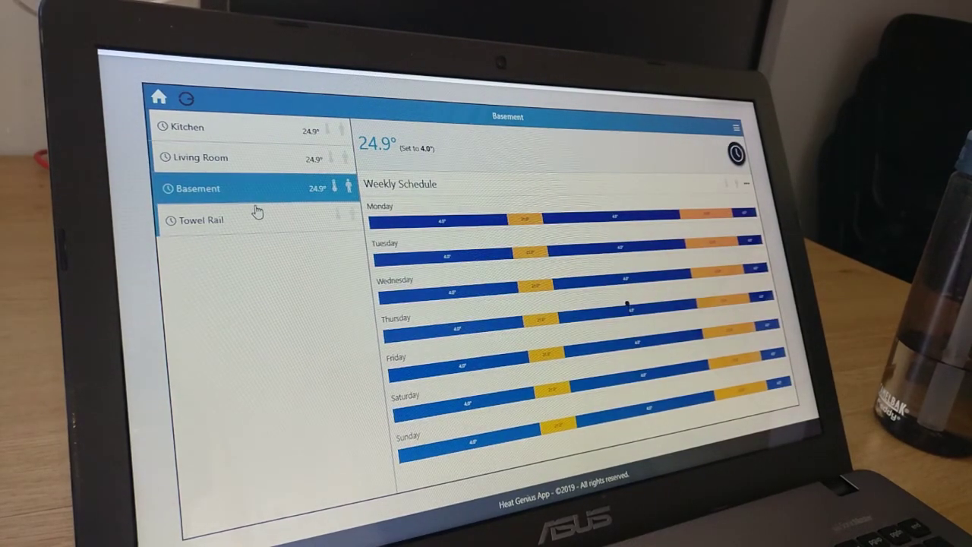
{"action": "left_click", "coordinate": [252, 219]}
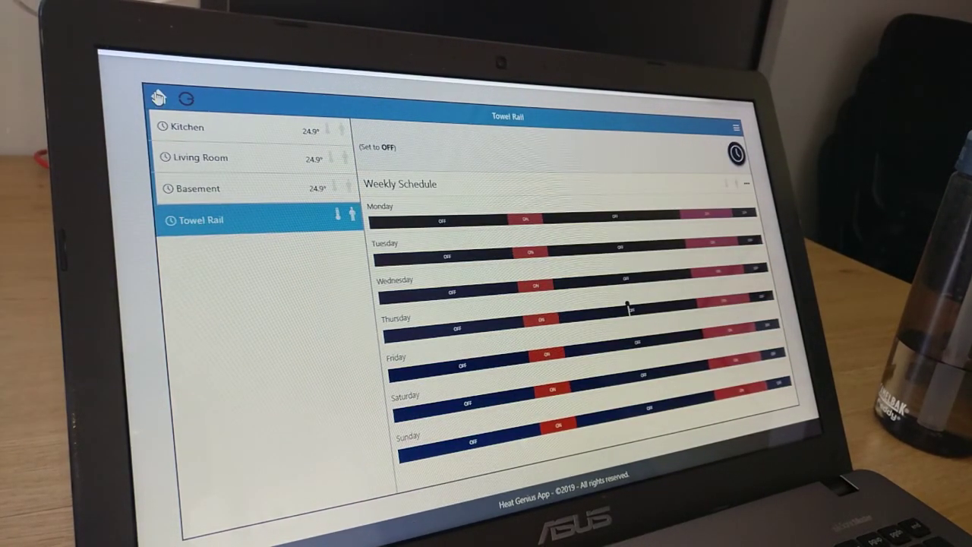
{"action": "left_click", "coordinate": [158, 97]}
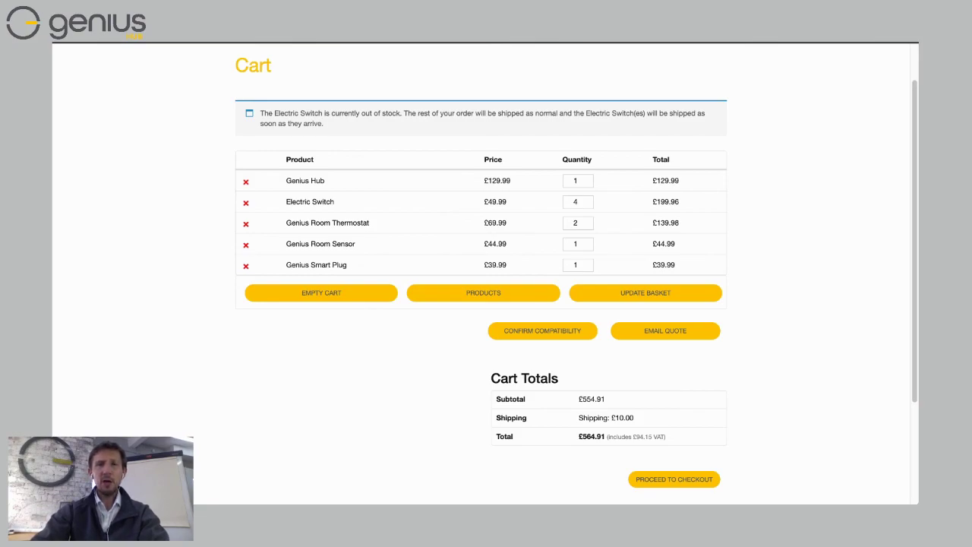
{"action": "scroll", "coordinate": [486, 273], "scroll_direction": "down", "scroll_amount": 1}
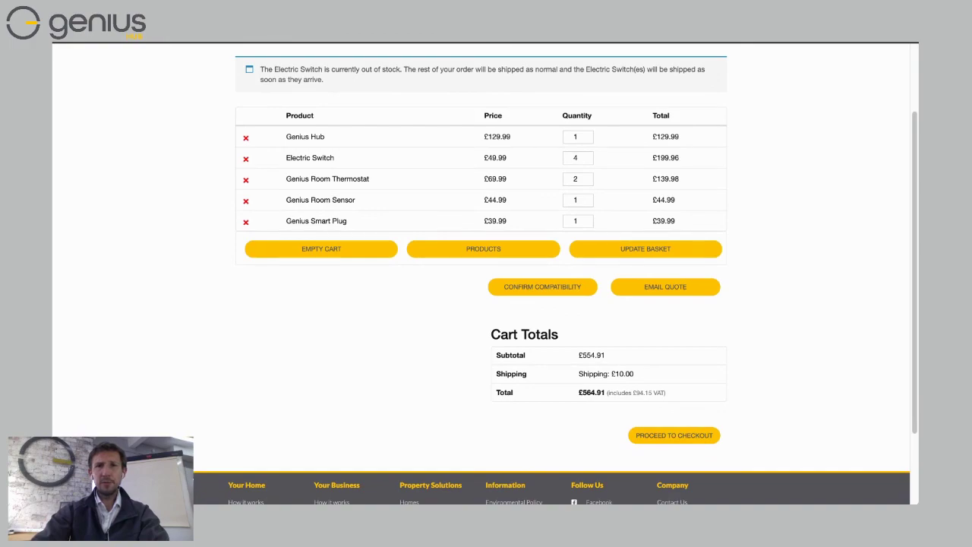